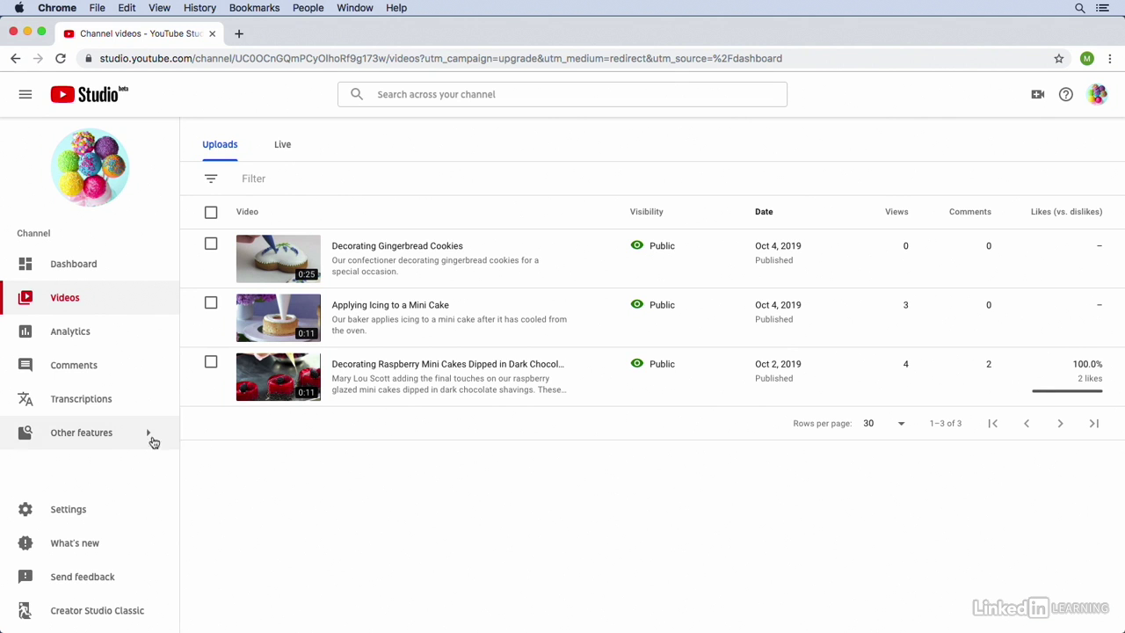
Create a new public playlist titled "Cake Designs" from the channel's playlist management page.
{"action": "mouse_move", "coordinate": [130, 439]}
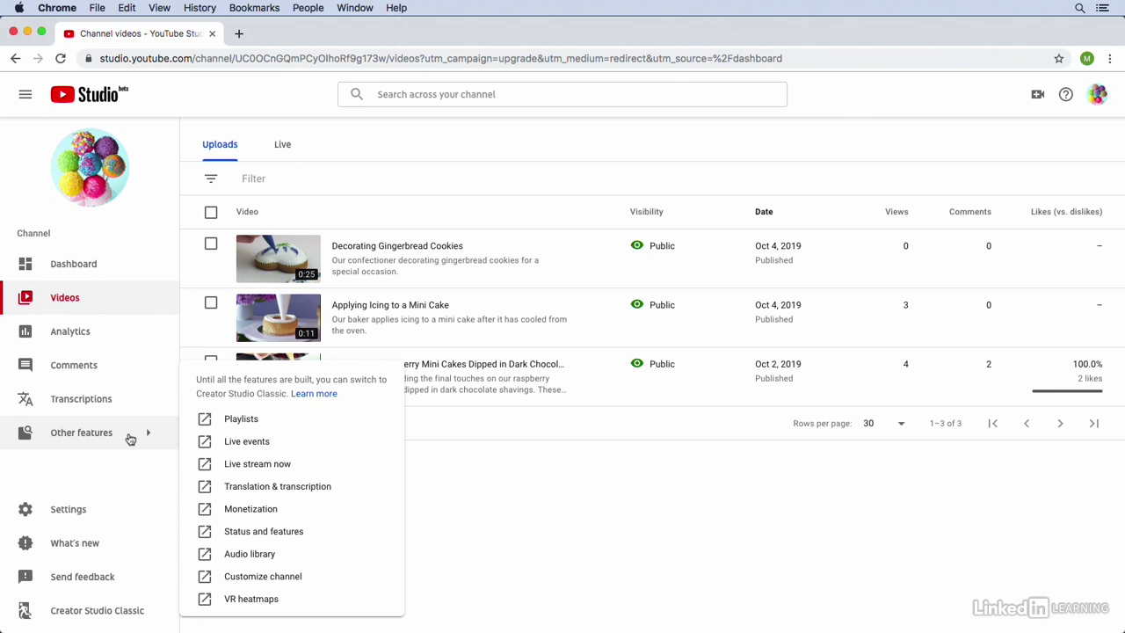
{"action": "left_click", "coordinate": [281, 421]}
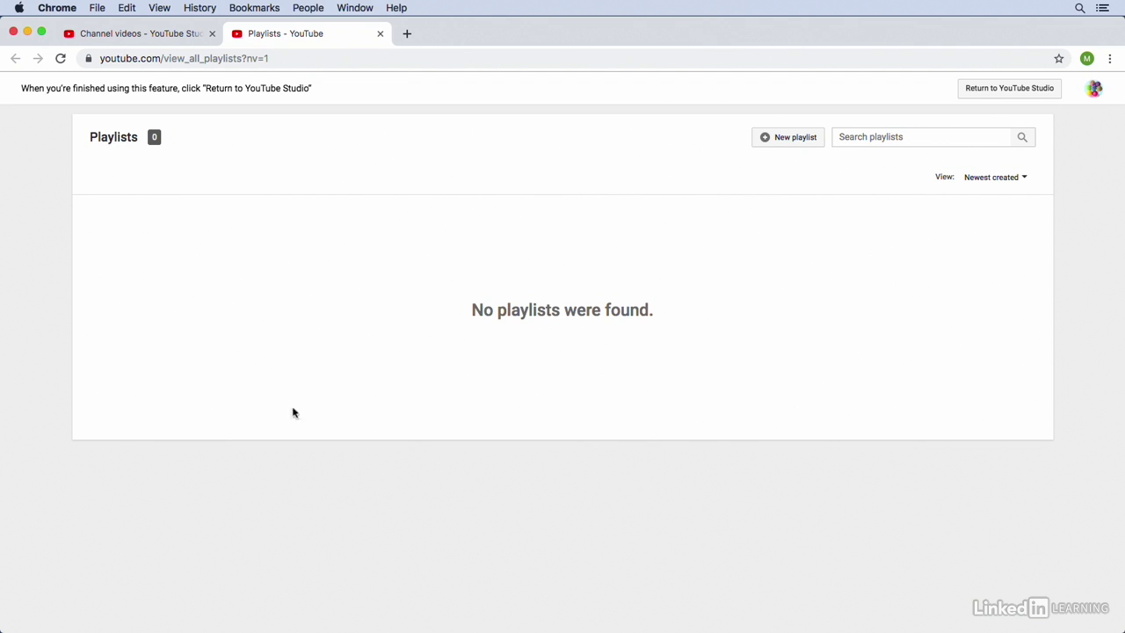
{"action": "left_click", "coordinate": [788, 141]}
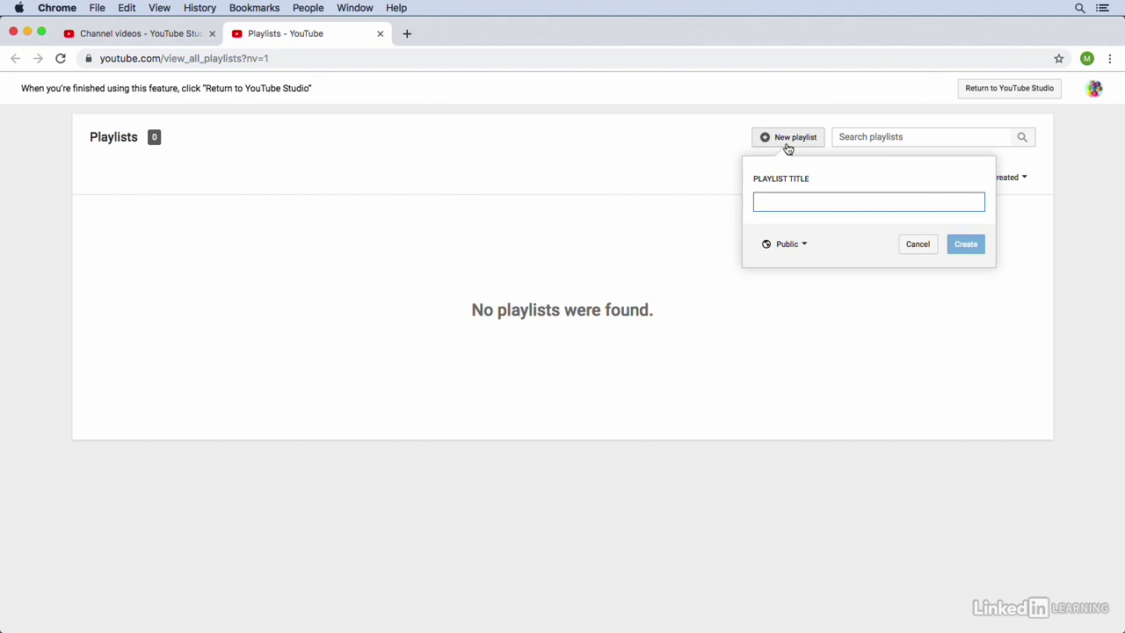
{"action": "type", "text": "Cake Designs"}
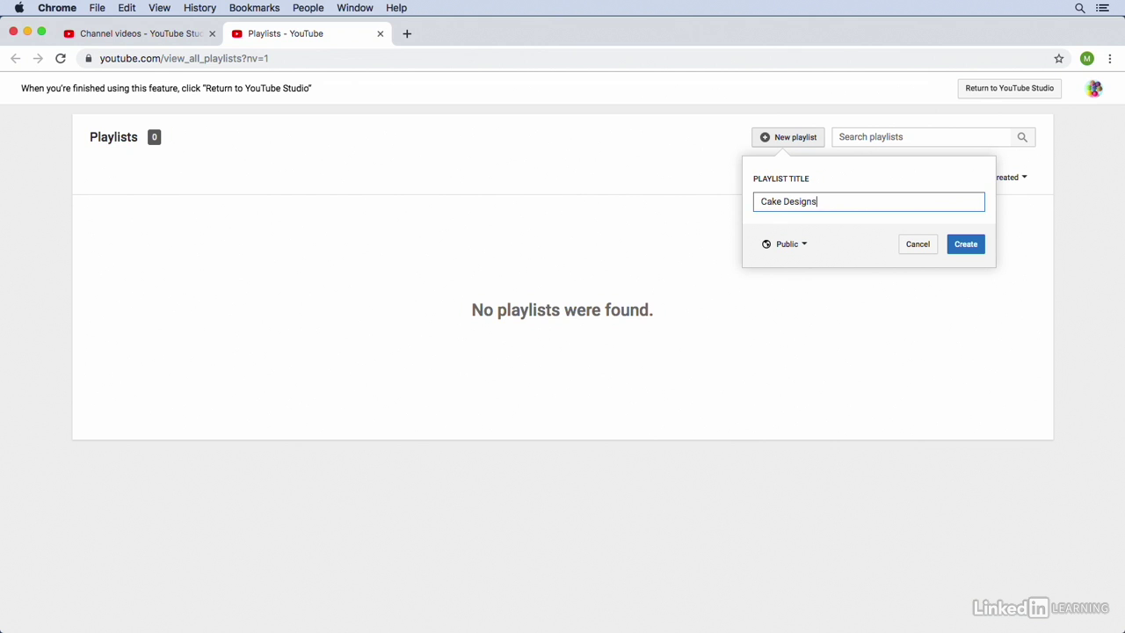
{"action": "left_click", "coordinate": [805, 245]}
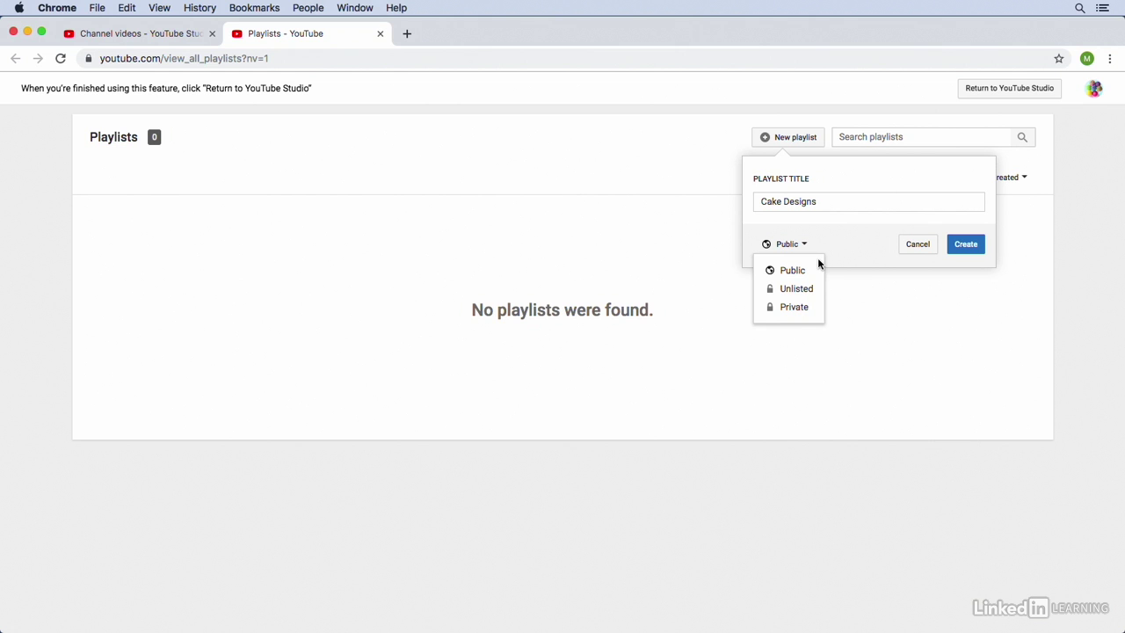
{"action": "left_click", "coordinate": [967, 247]}
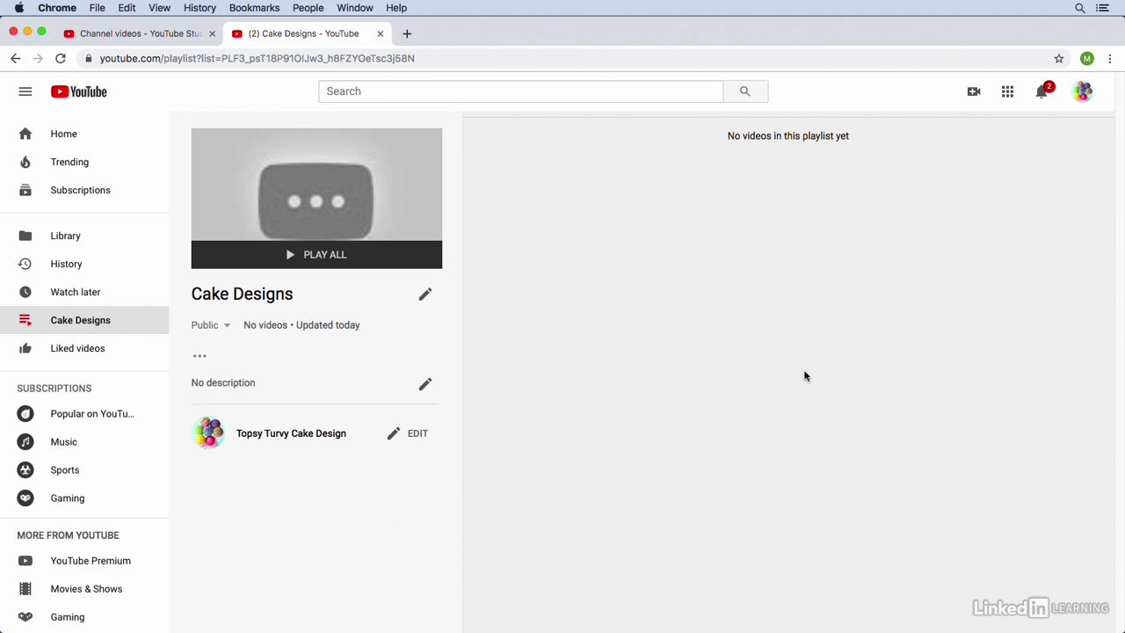
Return to the channel's uploads in YouTube Studio and add the mini cake icing and raspberry mini cakes videos to the Cake Designs playlist.
{"action": "left_click", "coordinate": [1084, 93]}
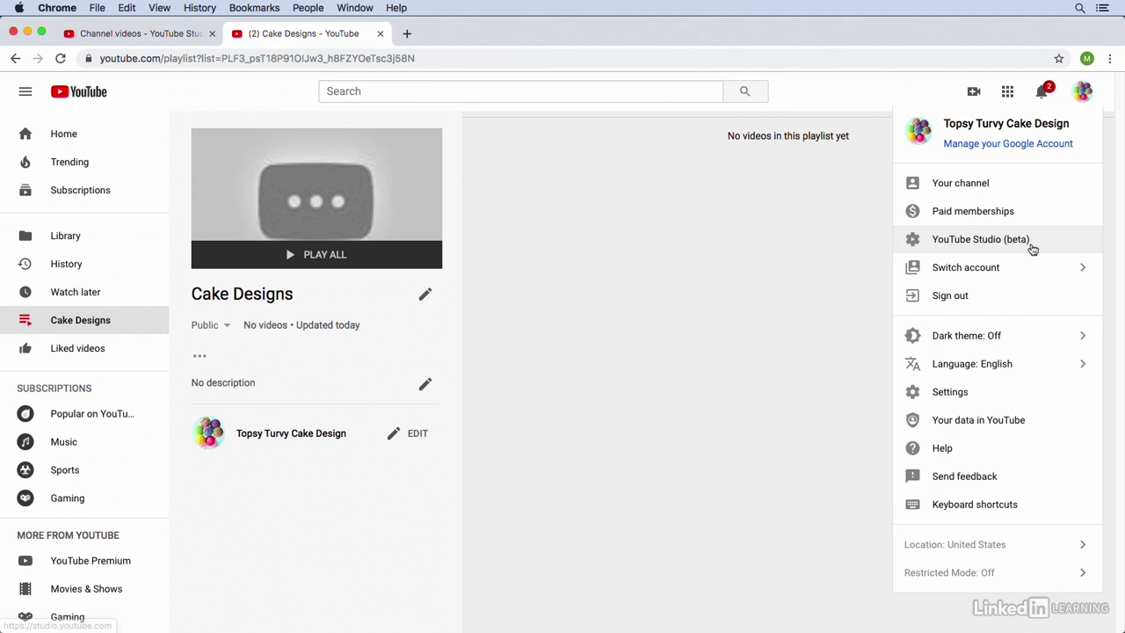
{"action": "left_click", "coordinate": [1032, 249]}
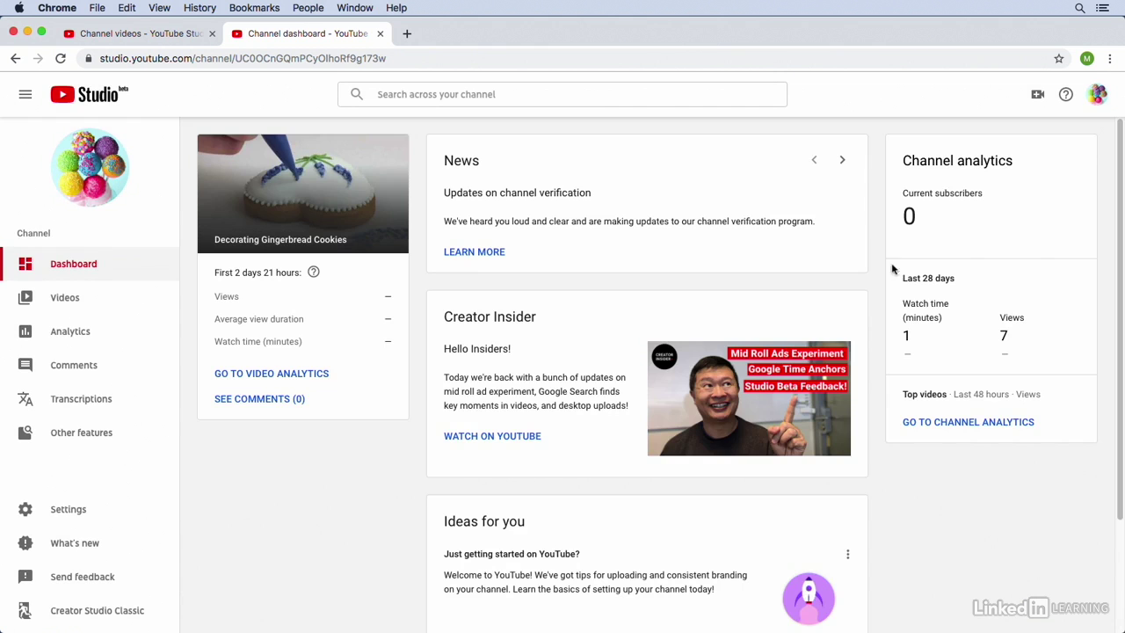
{"action": "left_click", "coordinate": [103, 306]}
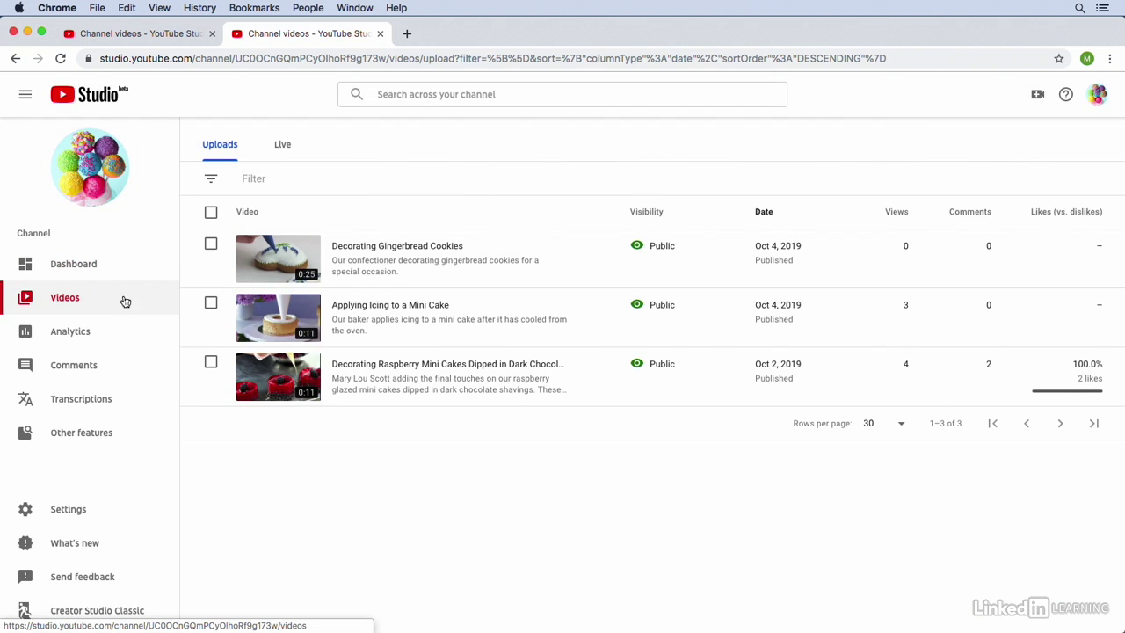
{"action": "left_click", "coordinate": [211, 305]}
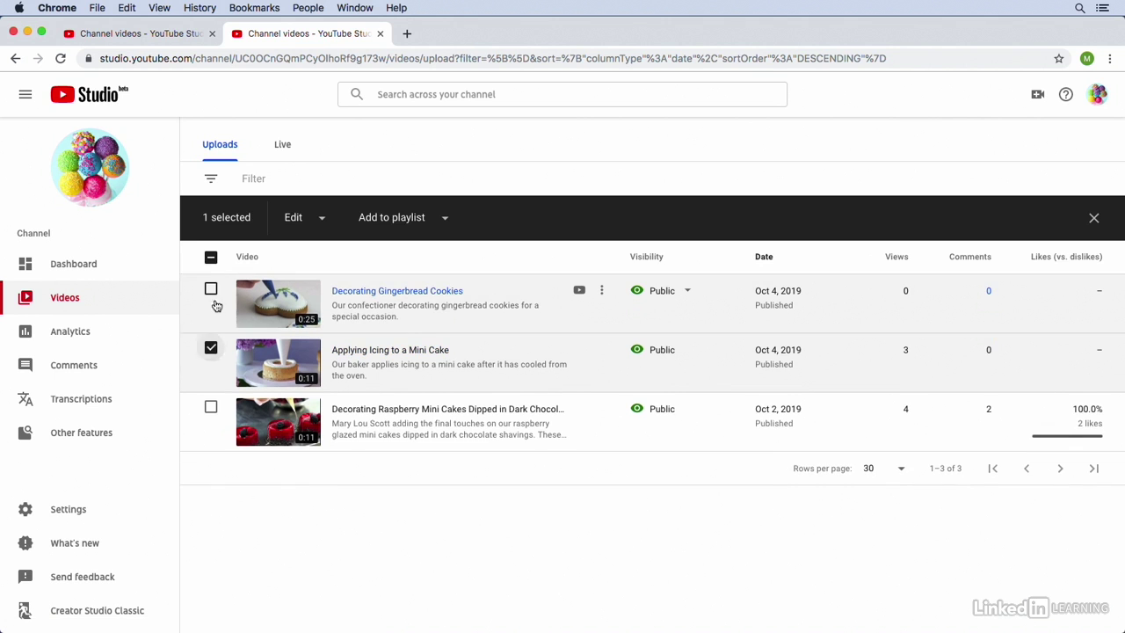
{"action": "left_click", "coordinate": [210, 409]}
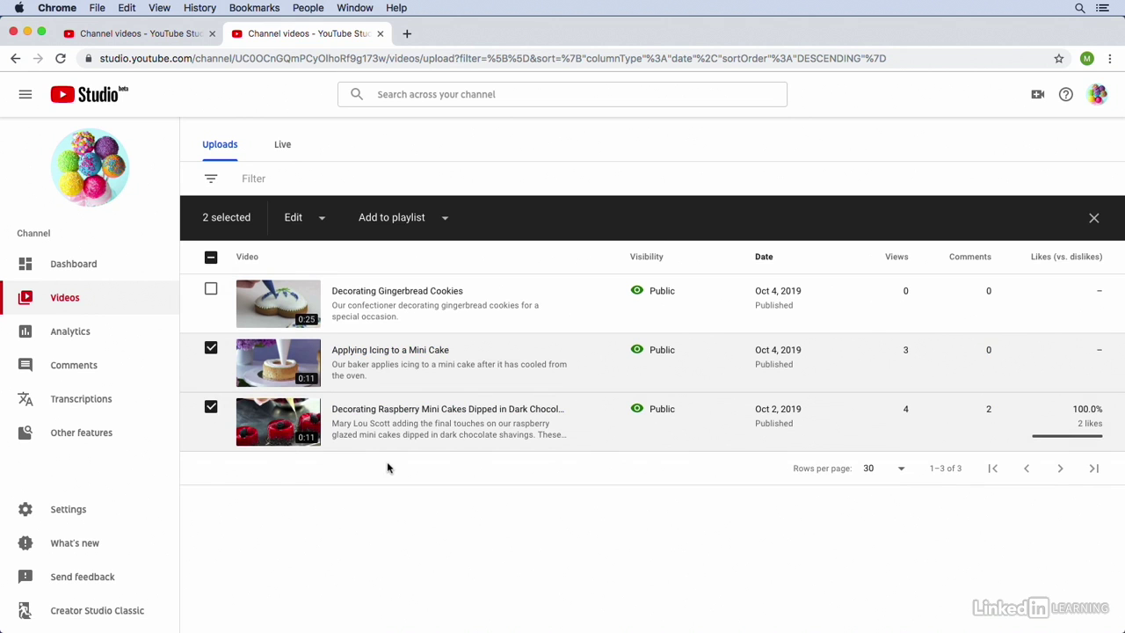
{"action": "left_click", "coordinate": [444, 223]}
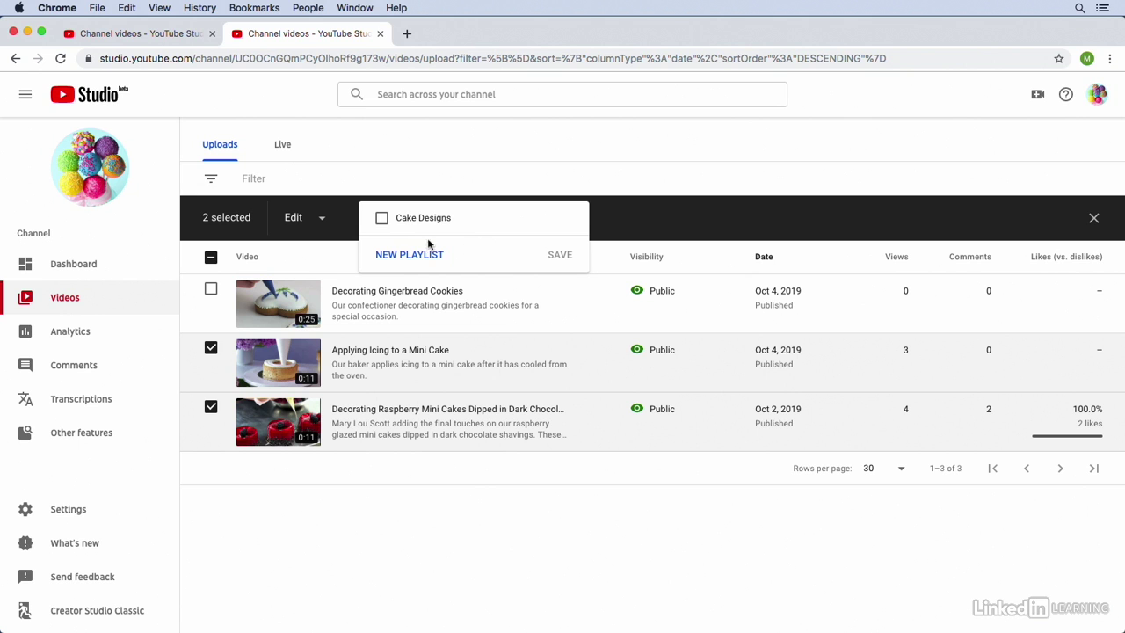
{"action": "left_click", "coordinate": [382, 222]}
{"action": "left_click", "coordinate": [560, 255]}
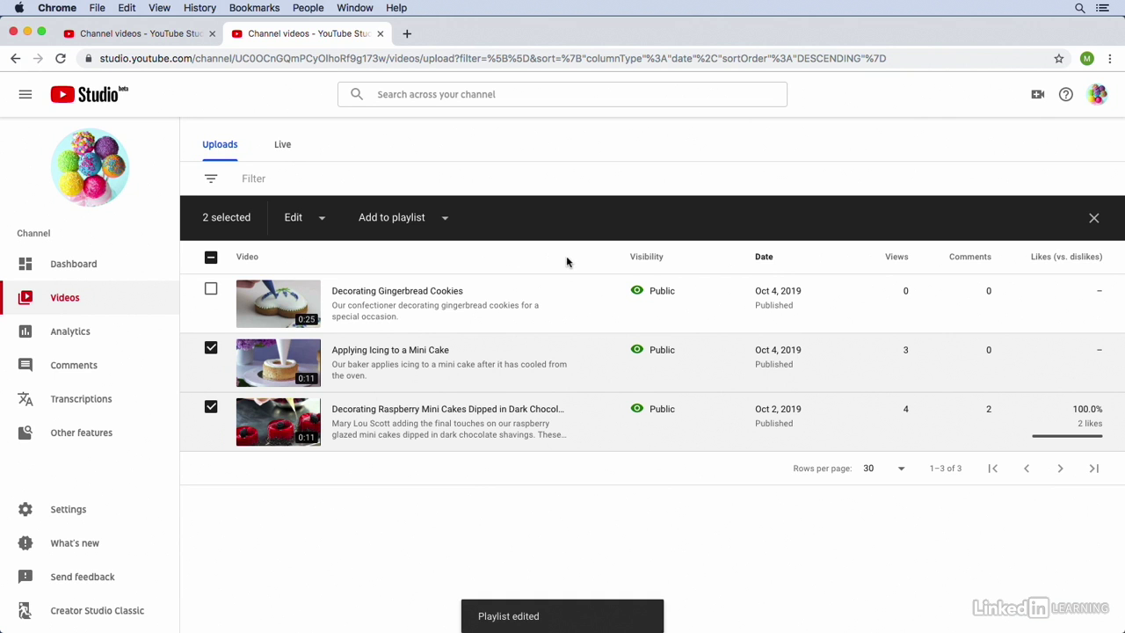
Create a second public playlist titled "Cookie Designs" from the playlist management page.
{"action": "mouse_move", "coordinate": [97, 450]}
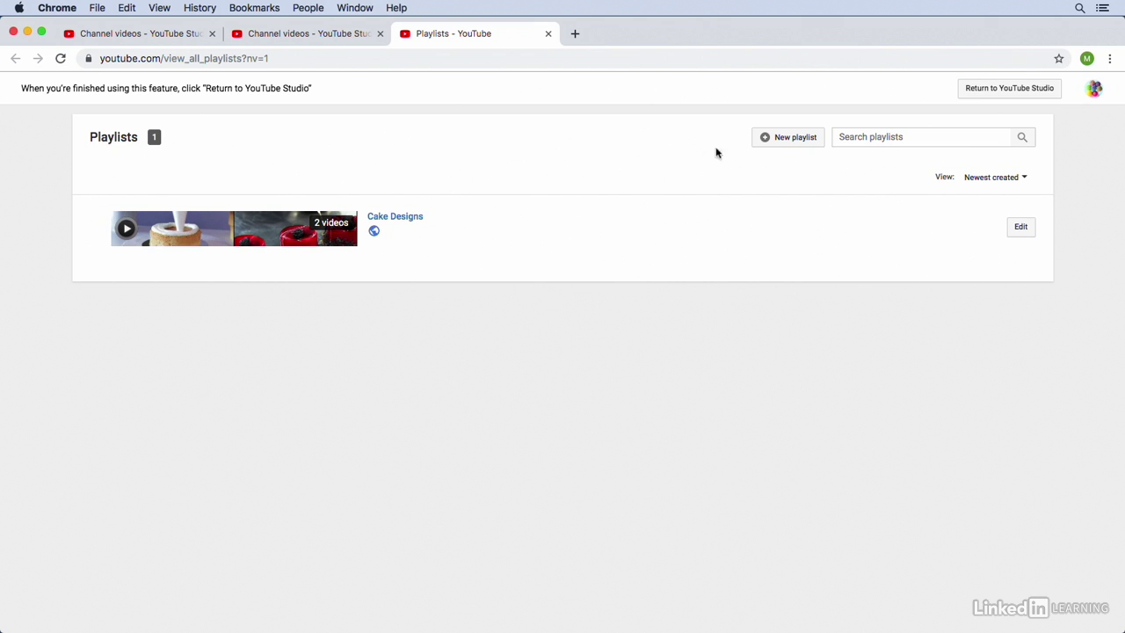
{"action": "left_click", "coordinate": [776, 141]}
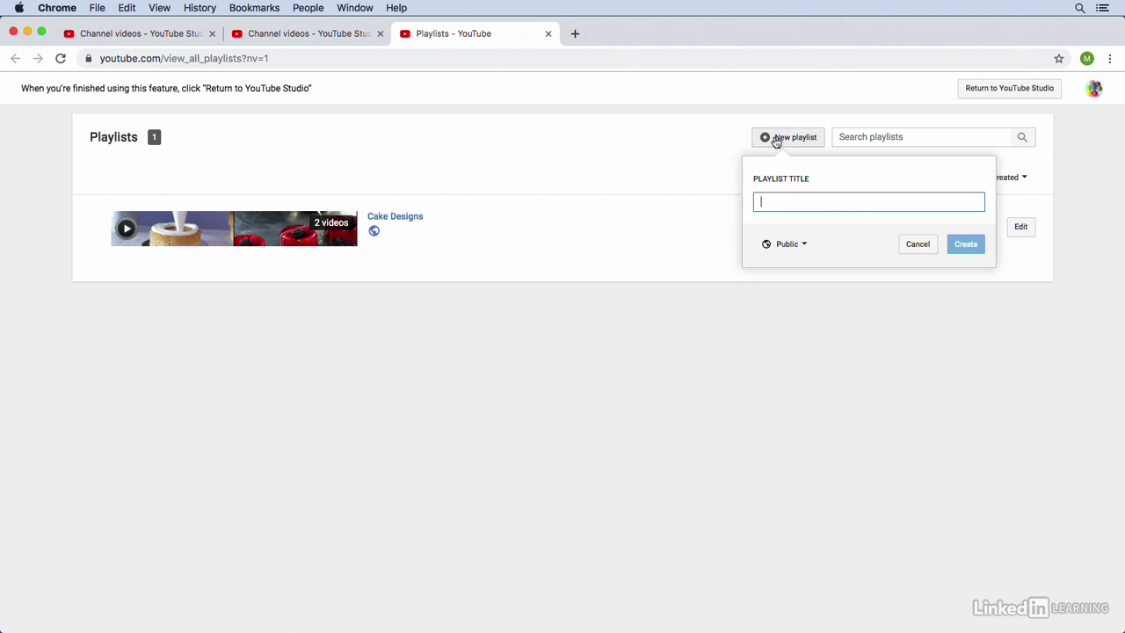
{"action": "type", "text": "Cookie Designs"}
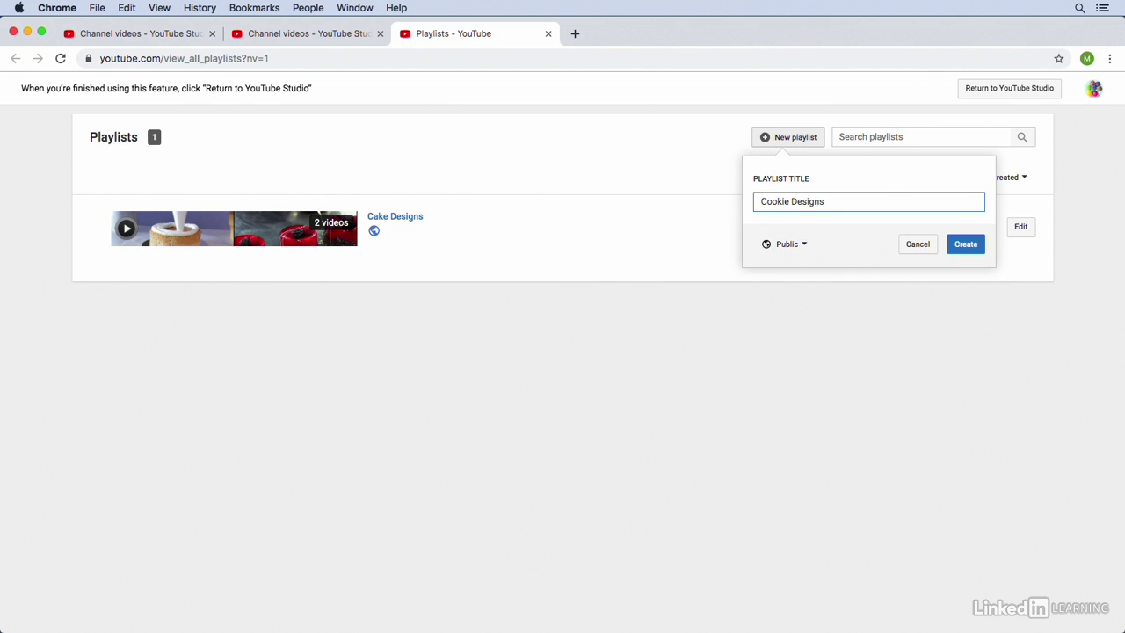
{"action": "left_click", "coordinate": [961, 243]}
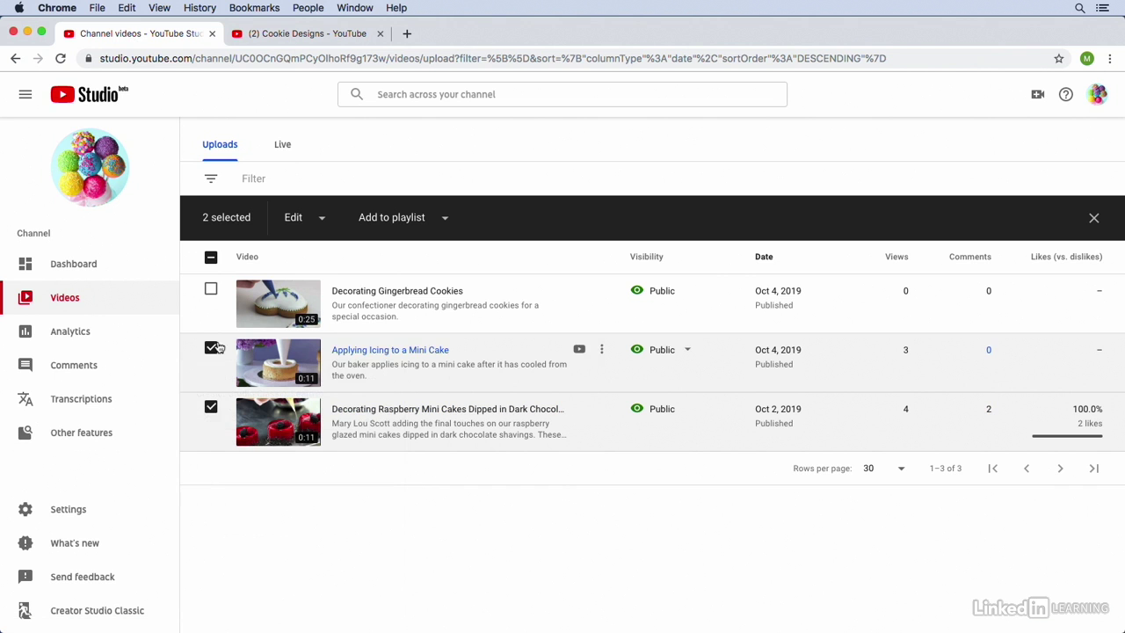
Add only the Decorating Gingerbread Cookies video to the Cookie Designs playlist, deselecting the two cake videos.
{"action": "left_click", "coordinate": [211, 348]}
{"action": "left_click", "coordinate": [211, 408]}
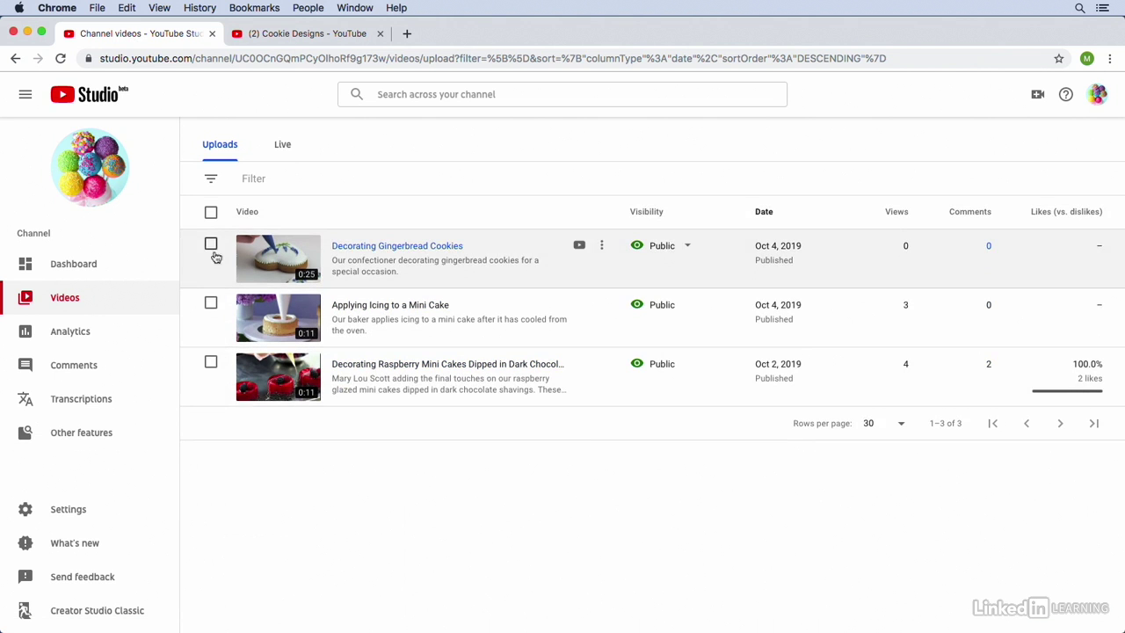
{"action": "left_click", "coordinate": [210, 246]}
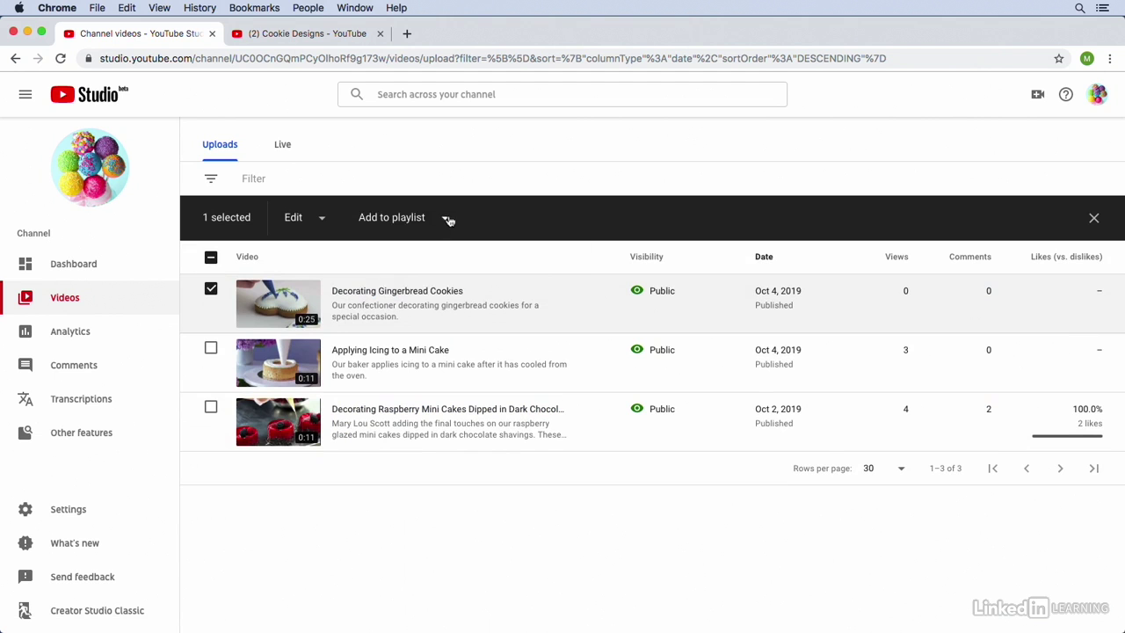
{"action": "left_click", "coordinate": [445, 219]}
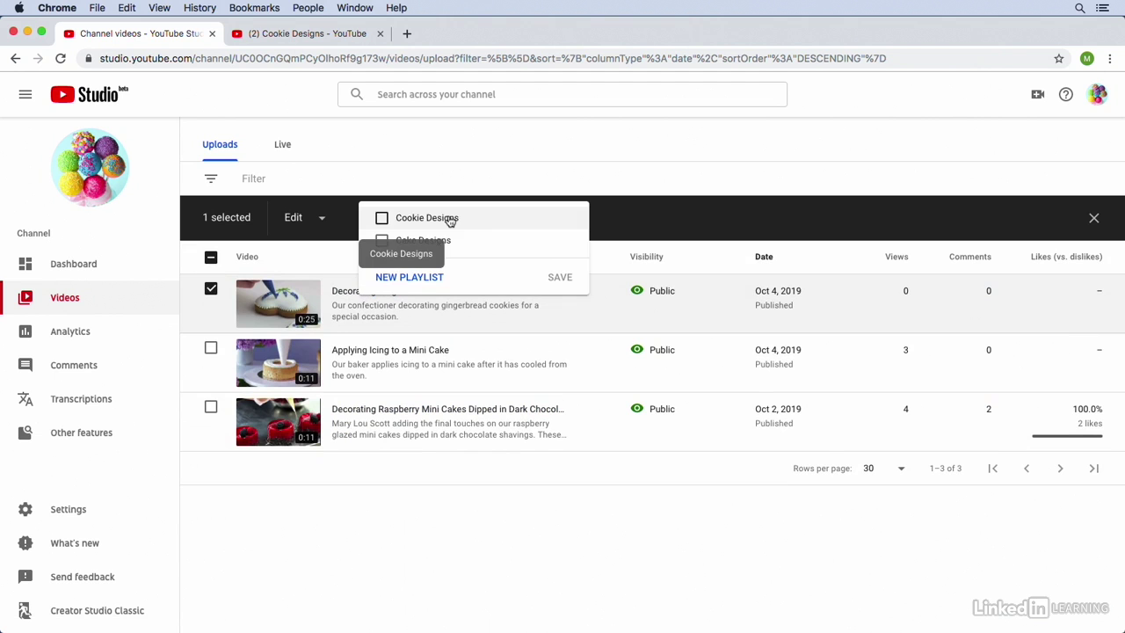
{"action": "left_click", "coordinate": [381, 218]}
{"action": "left_click", "coordinate": [553, 278]}
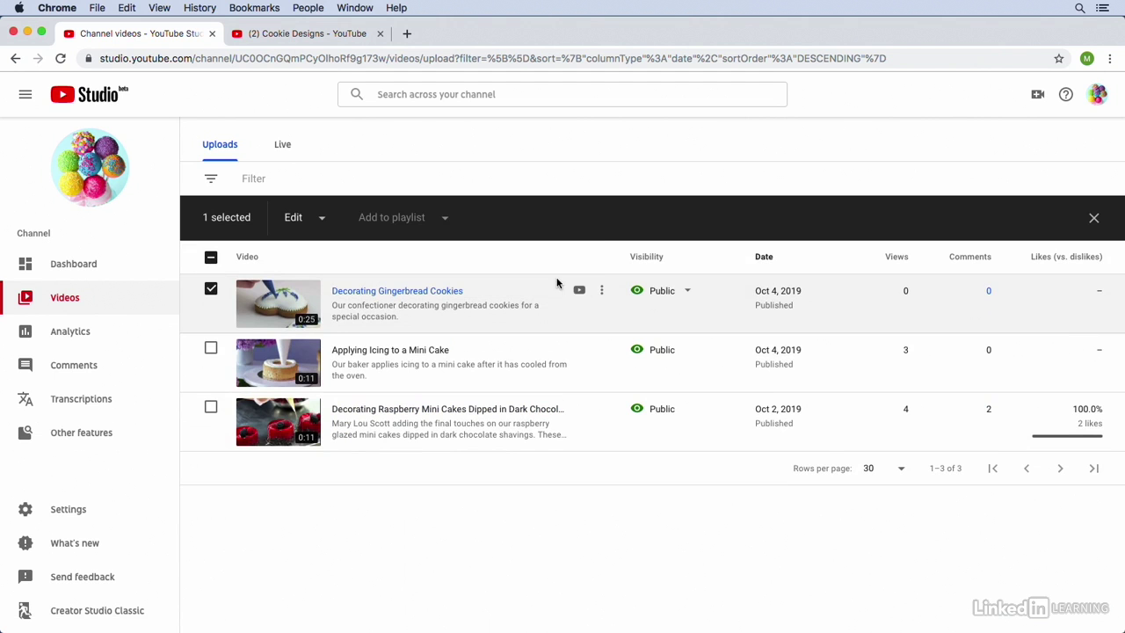
Go back to the overview of all playlists and refresh it to check both playlists.
{"action": "left_click", "coordinate": [311, 33]}
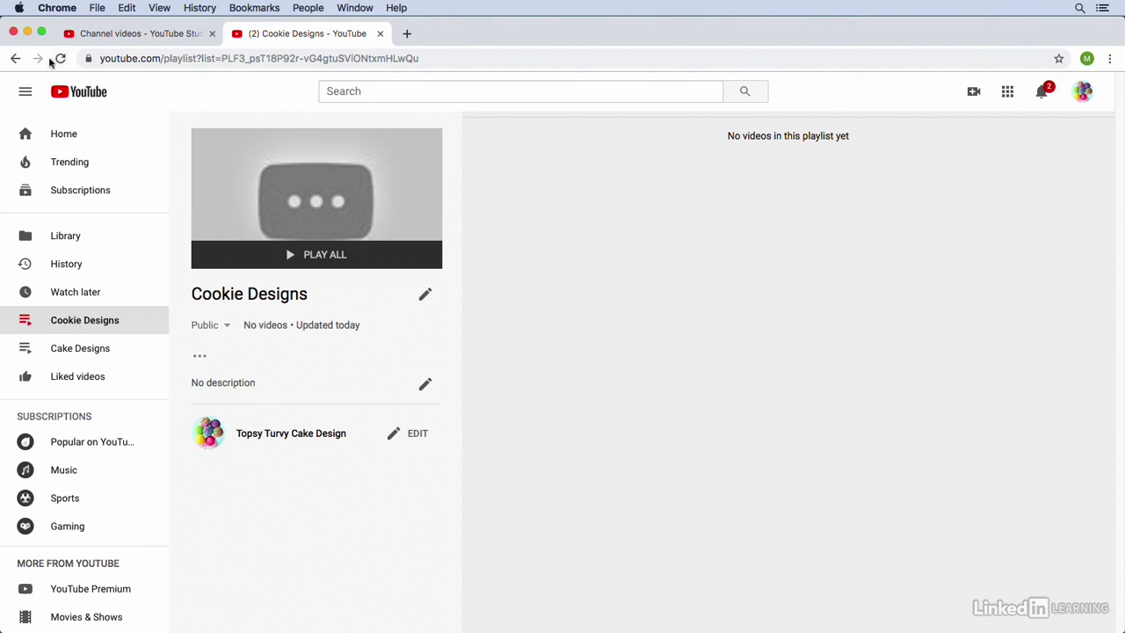
{"action": "left_click", "coordinate": [18, 59]}
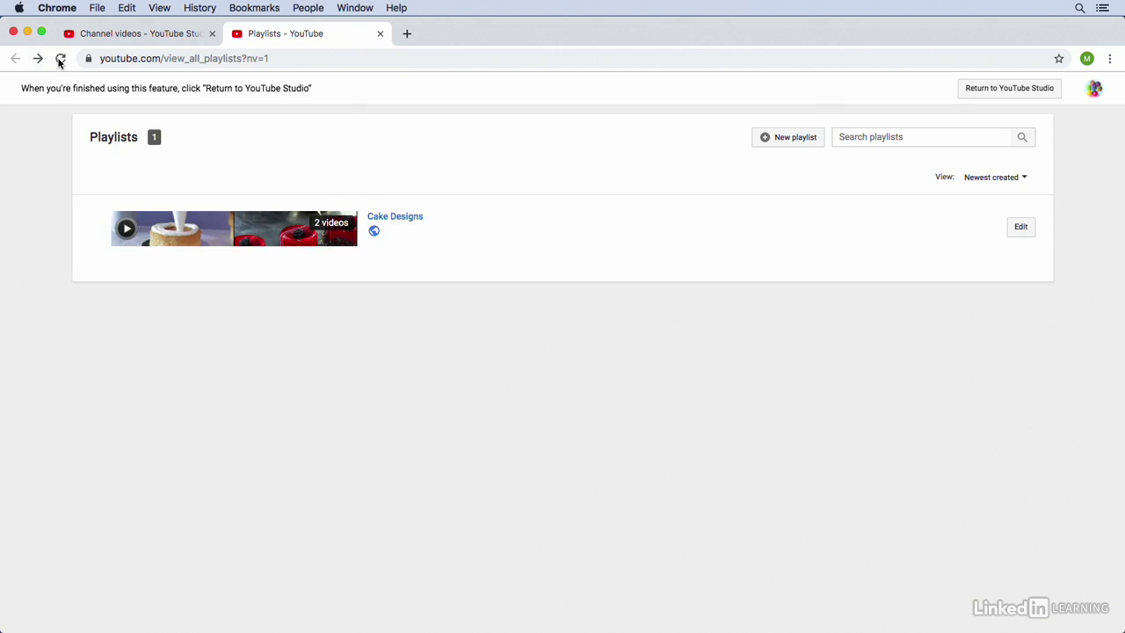
{"action": "left_click", "coordinate": [60, 58]}
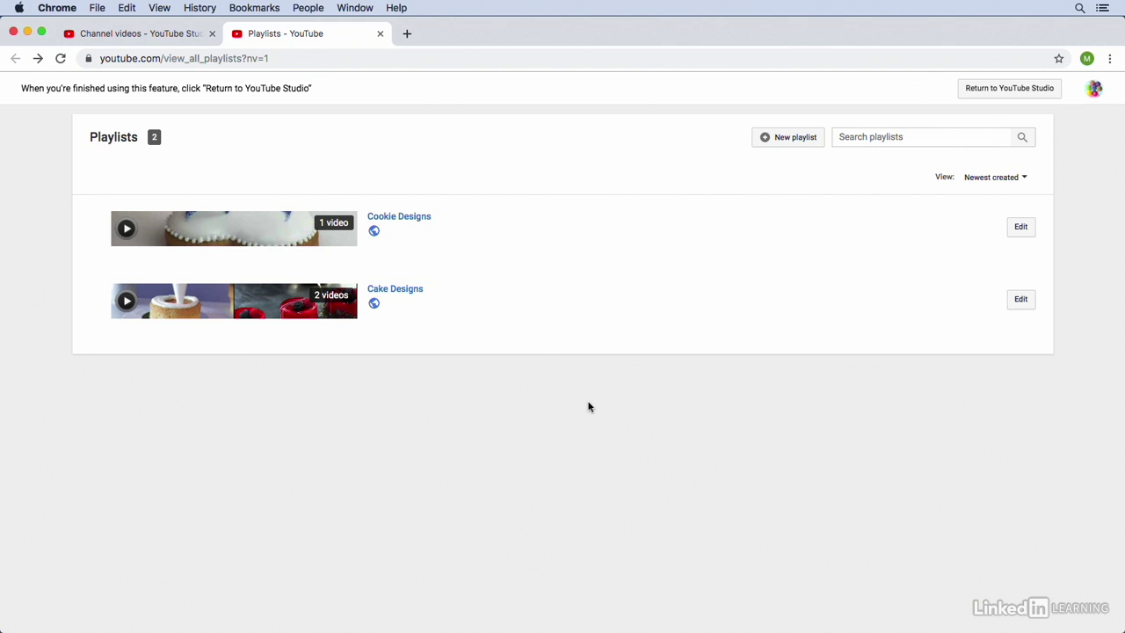
Give the Cake Designs playlist the description text from the YouTube Playlist Description file, correct "backing" to "baking", and save it.
{"action": "left_click", "coordinate": [1023, 301]}
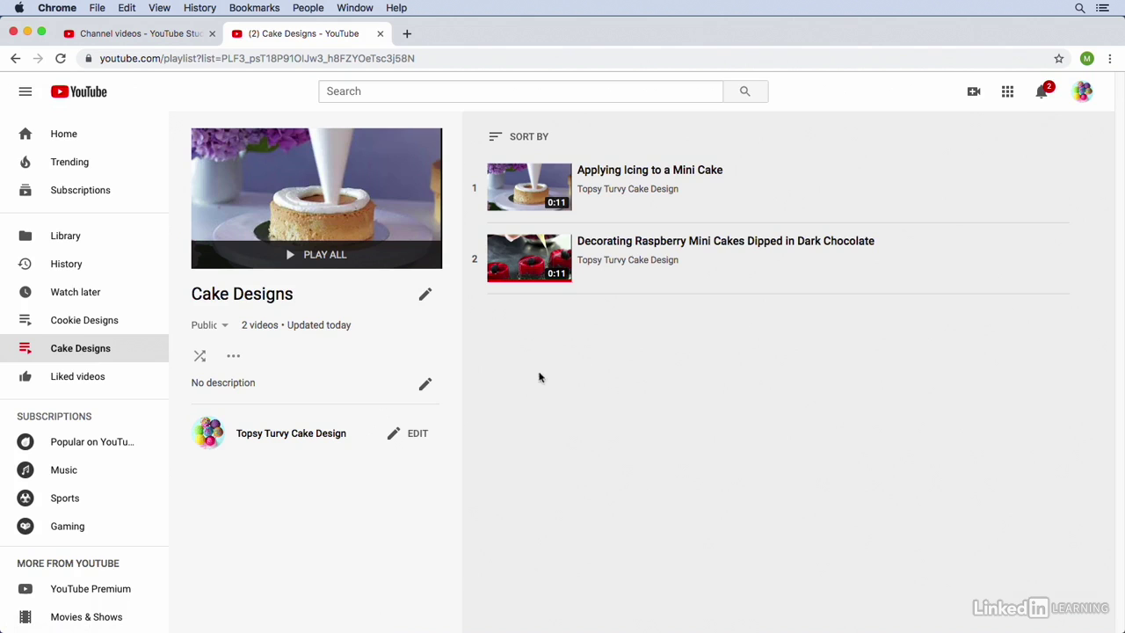
{"action": "left_click", "coordinate": [426, 384]}
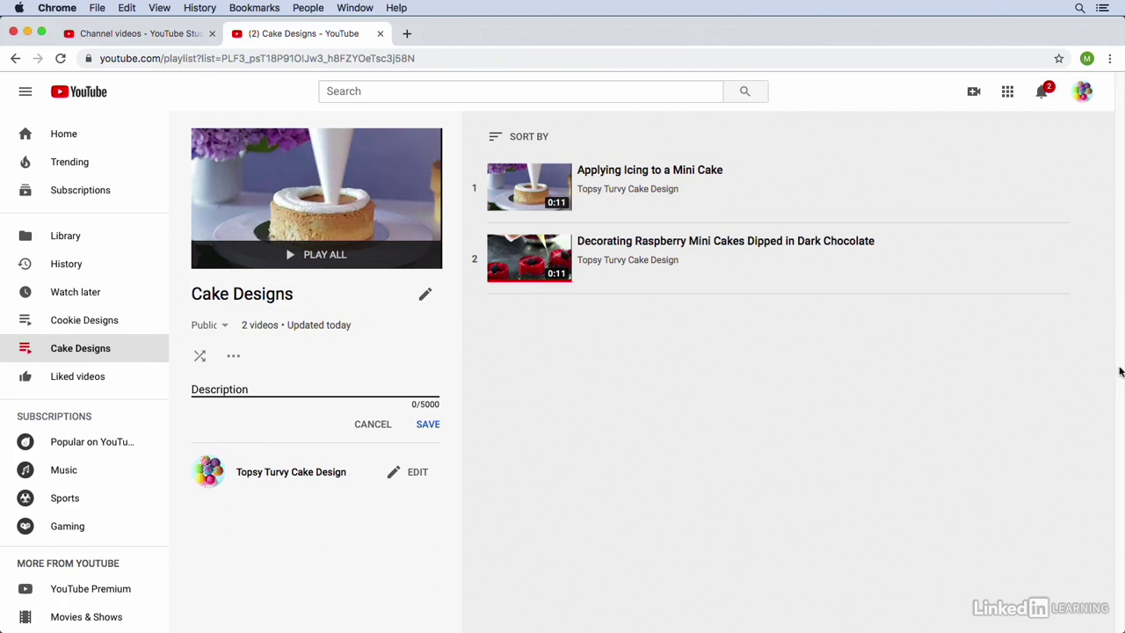
{"action": "left_click_drag", "start_coordinate": [1123, 367], "coordinate": [1029, 363]}
{"action": "left_click", "coordinate": [1077, 284]}
{"action": "double_click", "coordinate": [1077, 284]}
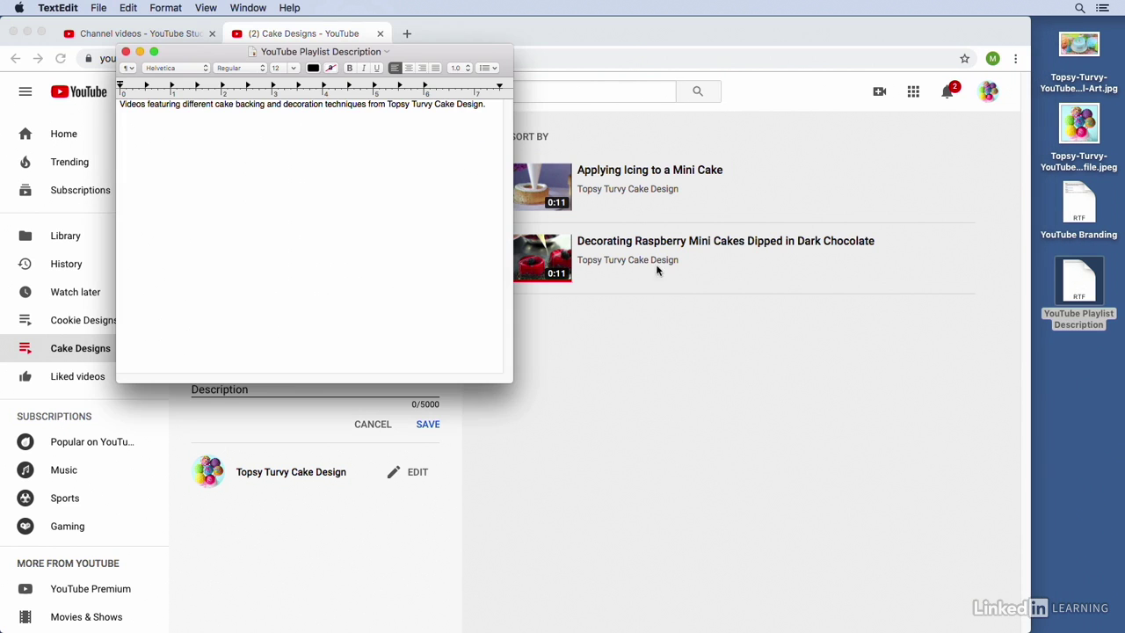
{"action": "key", "text": "super+a"}
{"action": "key", "text": "super+c"}
{"action": "left_click", "coordinate": [611, 389]}
{"action": "key", "text": "super+v"}
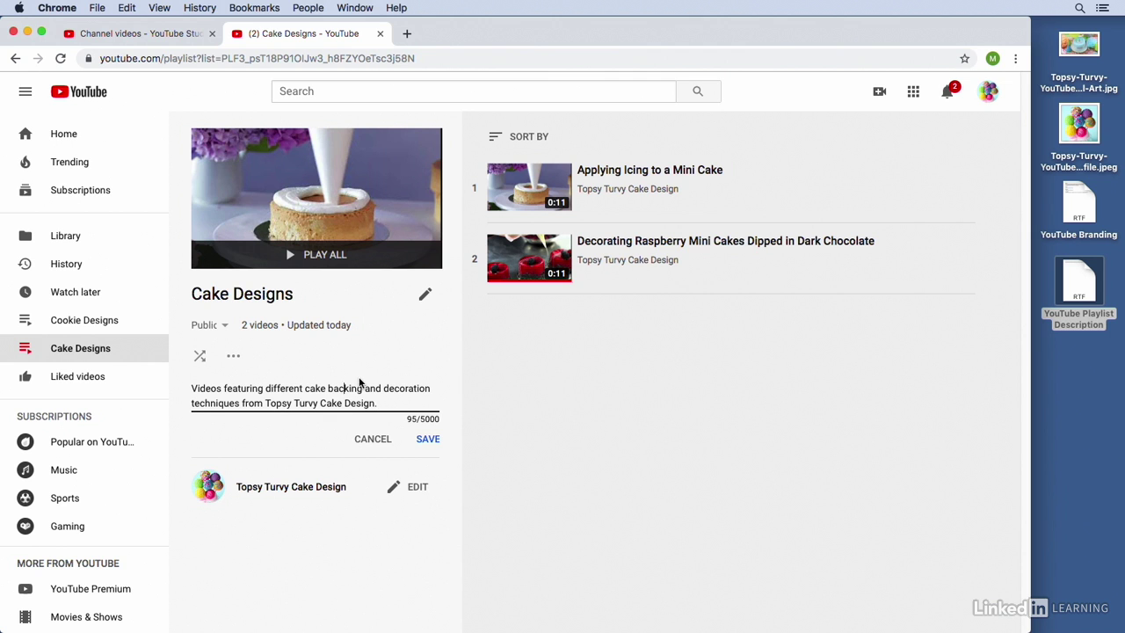
{"action": "key", "text": "BackSpace"}
{"action": "left_click", "coordinate": [428, 440]}
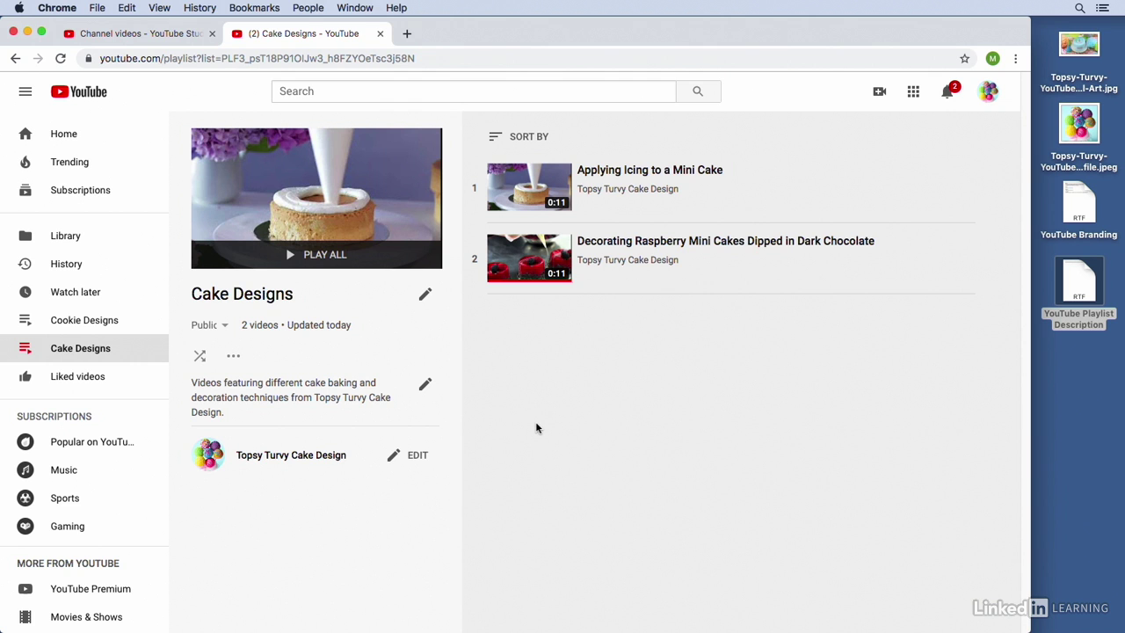
Review the available sorting options for the videos in the Cake Designs playlist.
{"action": "left_click", "coordinate": [532, 138]}
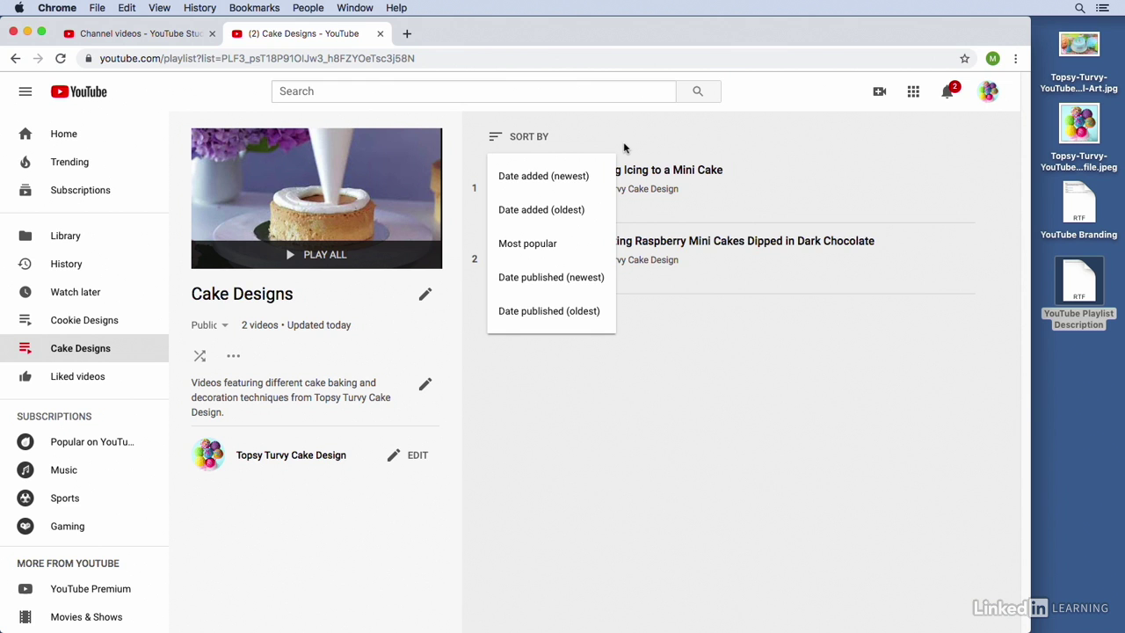
{"action": "left_click", "coordinate": [550, 301]}
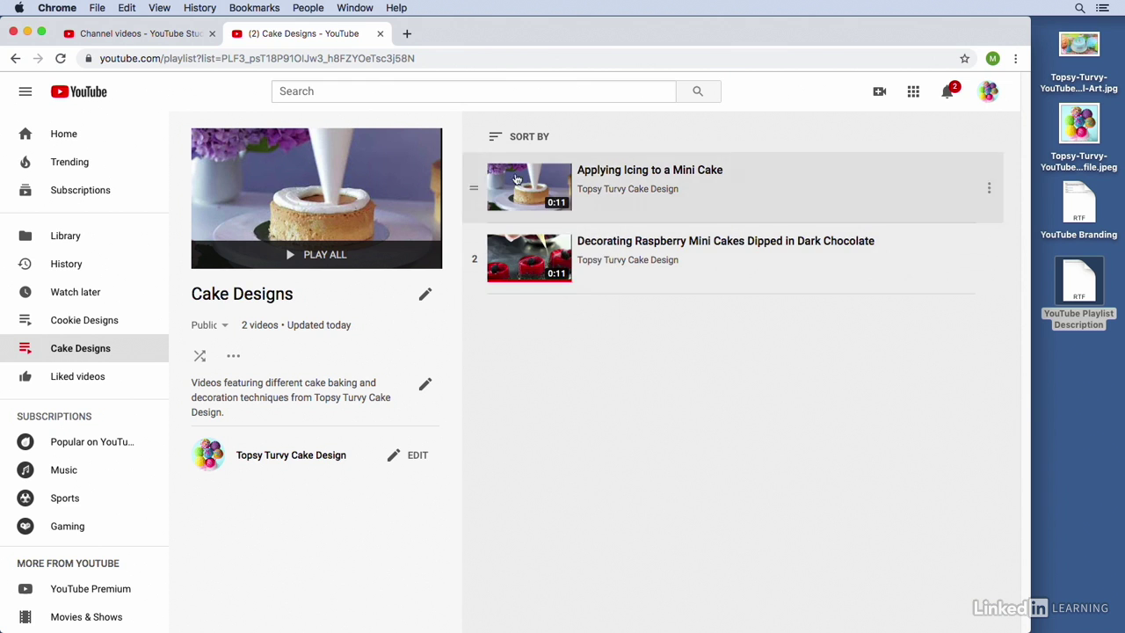
{"action": "left_click", "coordinate": [497, 141]}
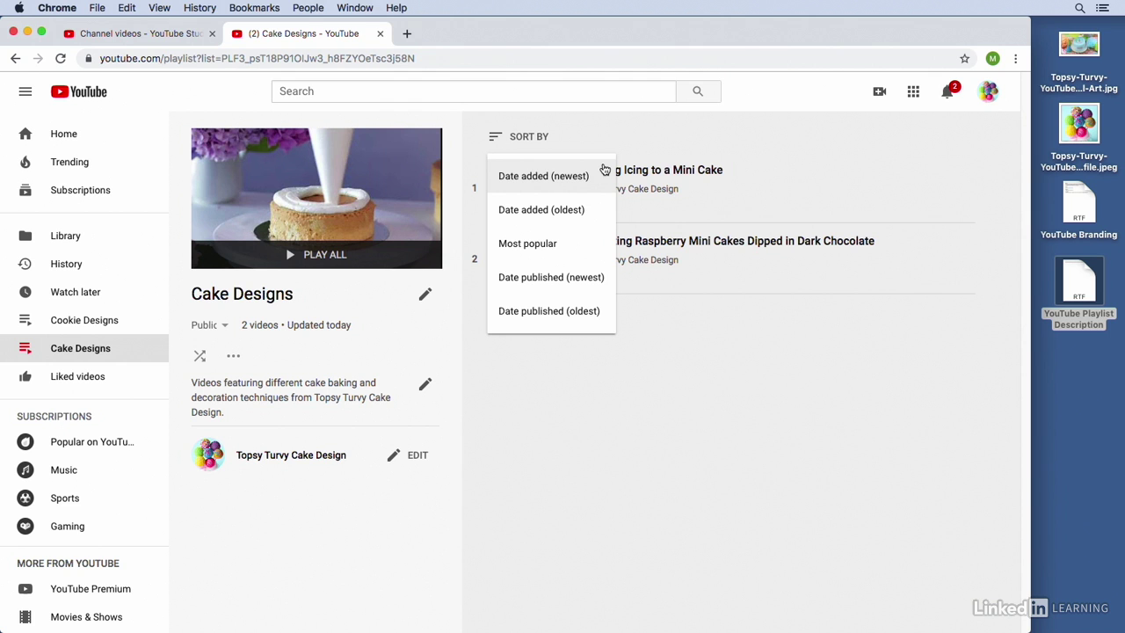
{"action": "left_click", "coordinate": [672, 425]}
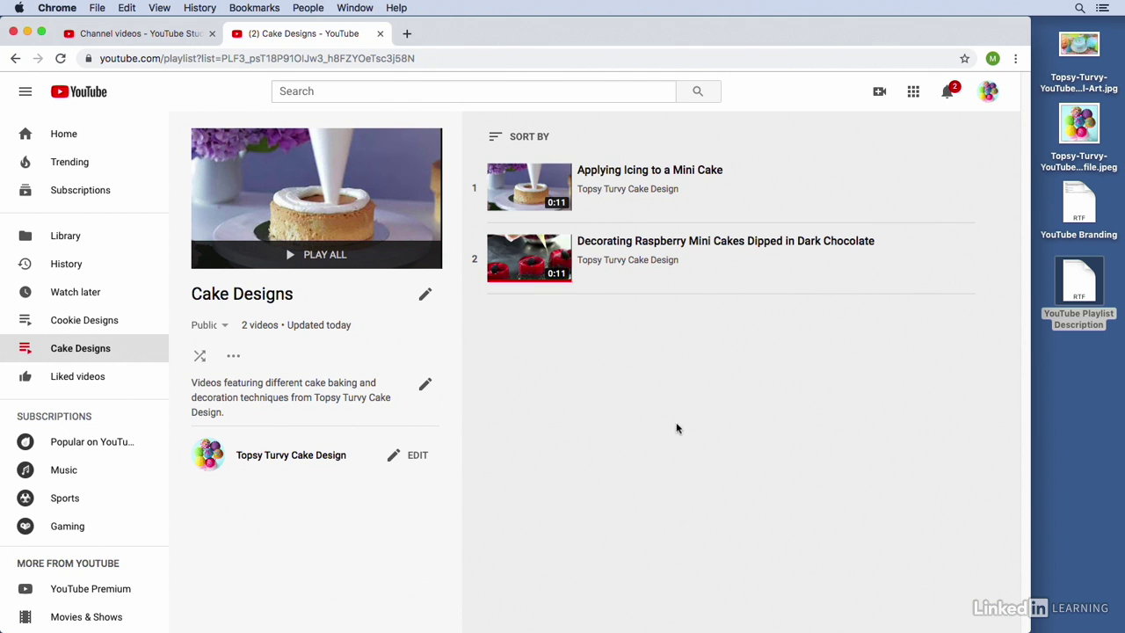
Examine the Cake Designs playlist settings, including the advanced basic and Auto add options, and leave without saving.
{"action": "left_click", "coordinate": [234, 359]}
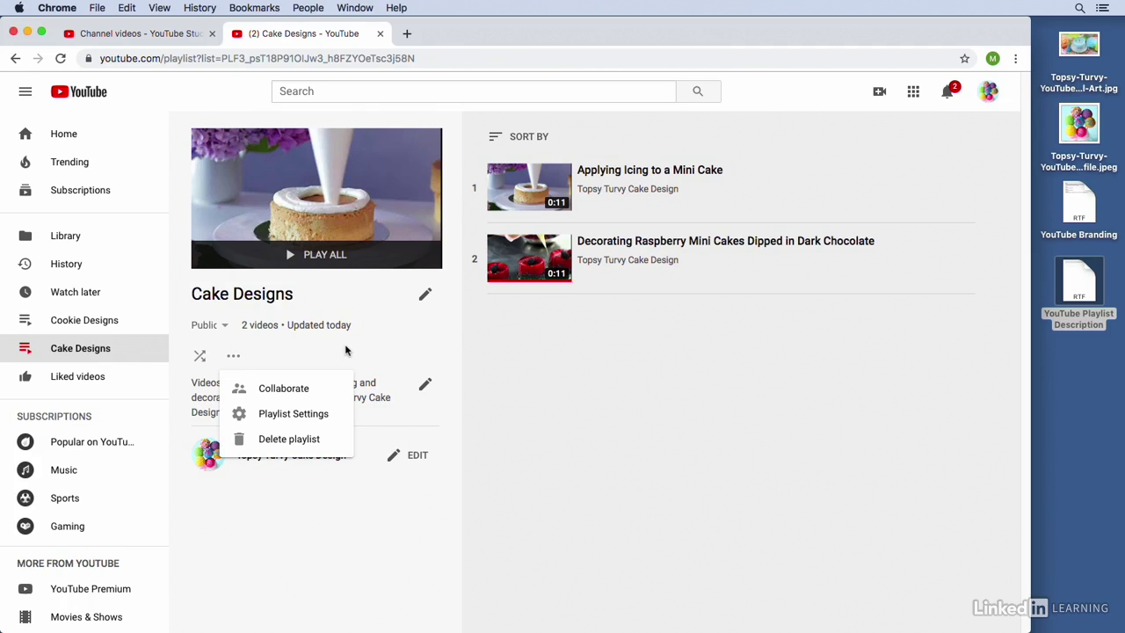
{"action": "left_click", "coordinate": [338, 421]}
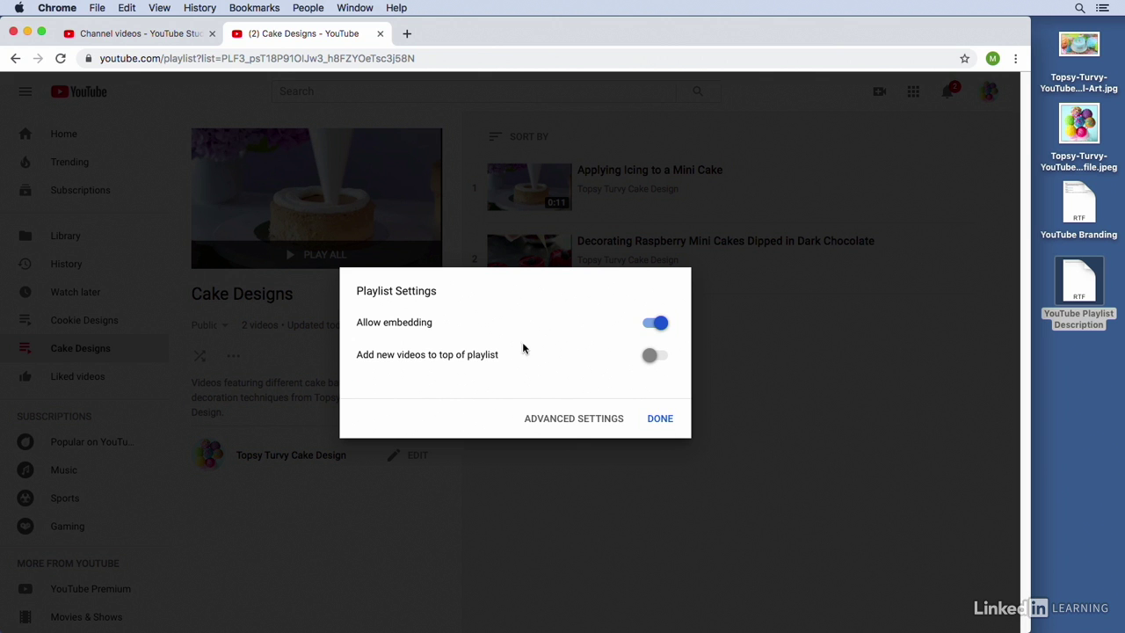
{"action": "left_click", "coordinate": [577, 423]}
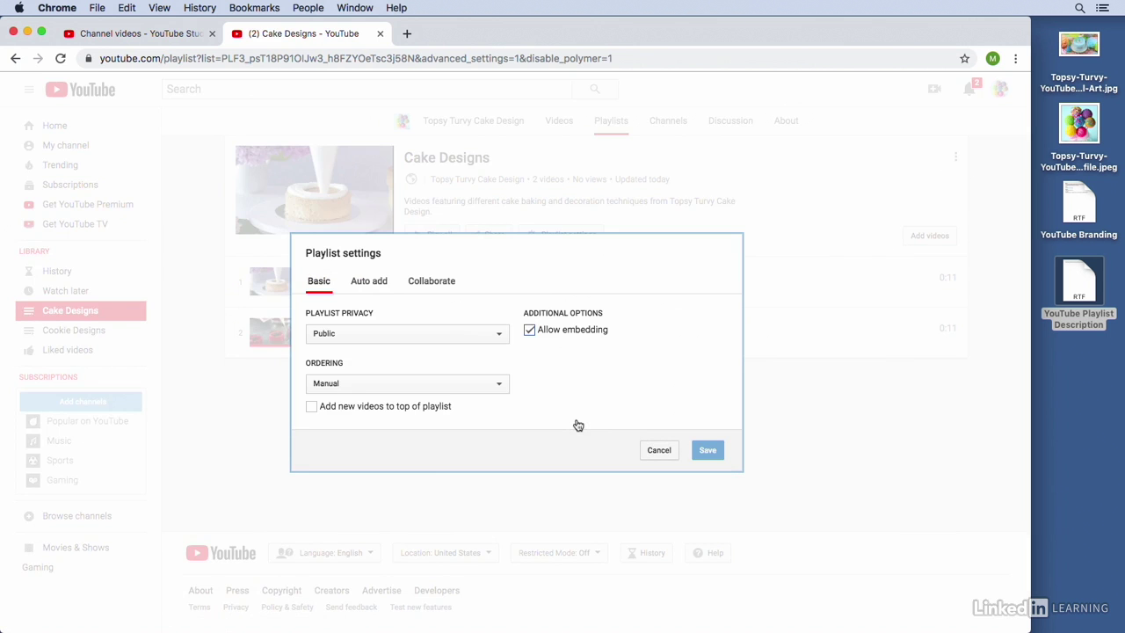
{"action": "left_click", "coordinate": [369, 290]}
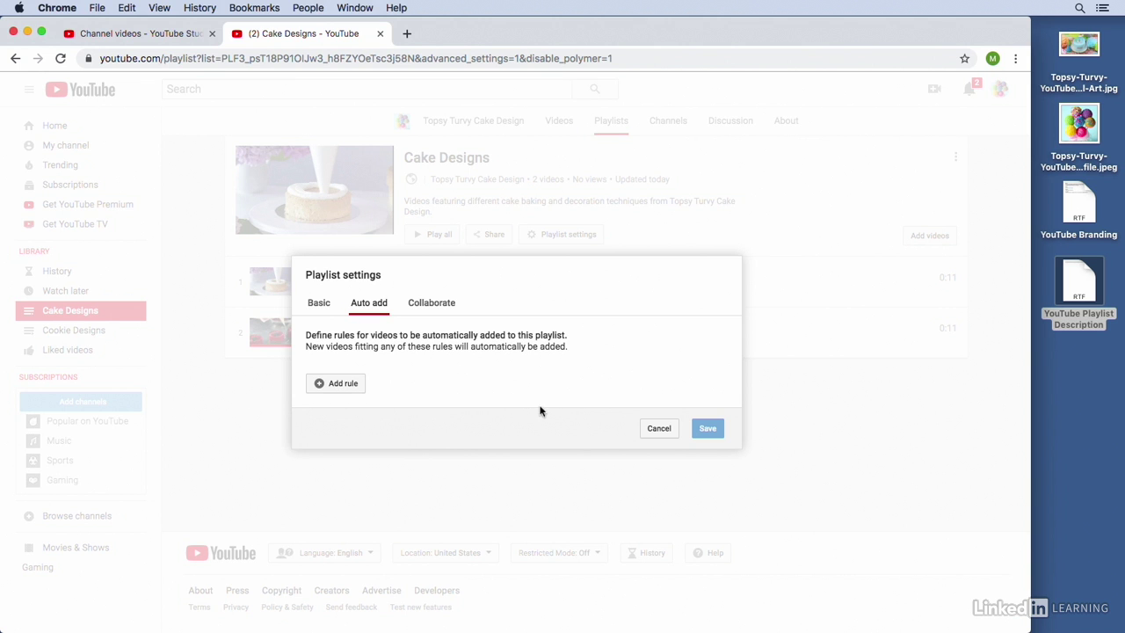
{"action": "left_click", "coordinate": [658, 429]}
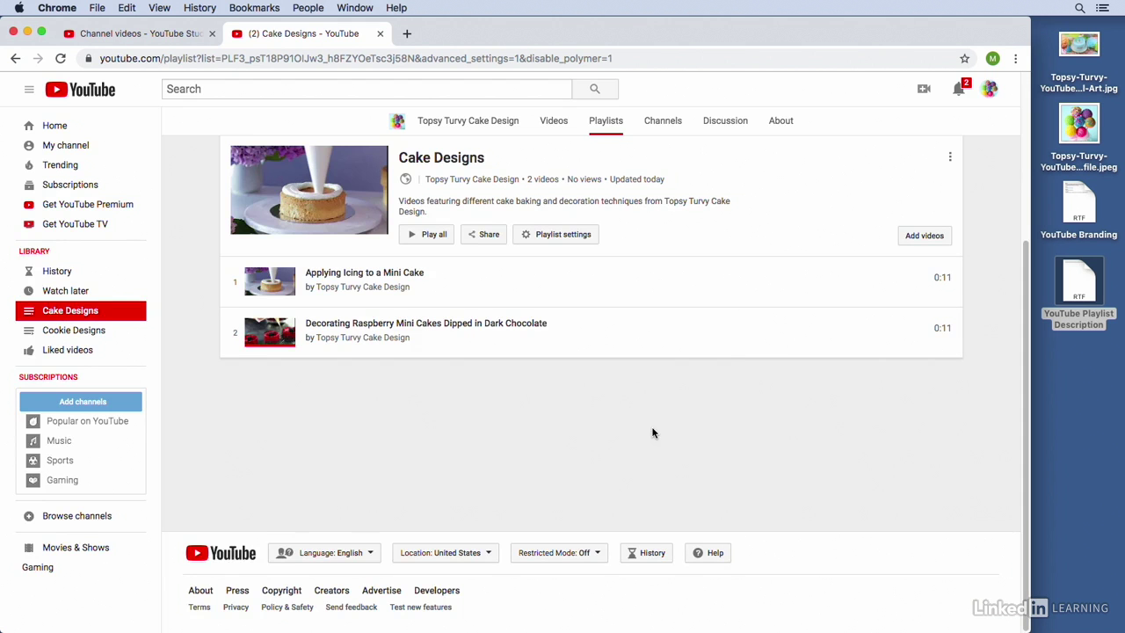